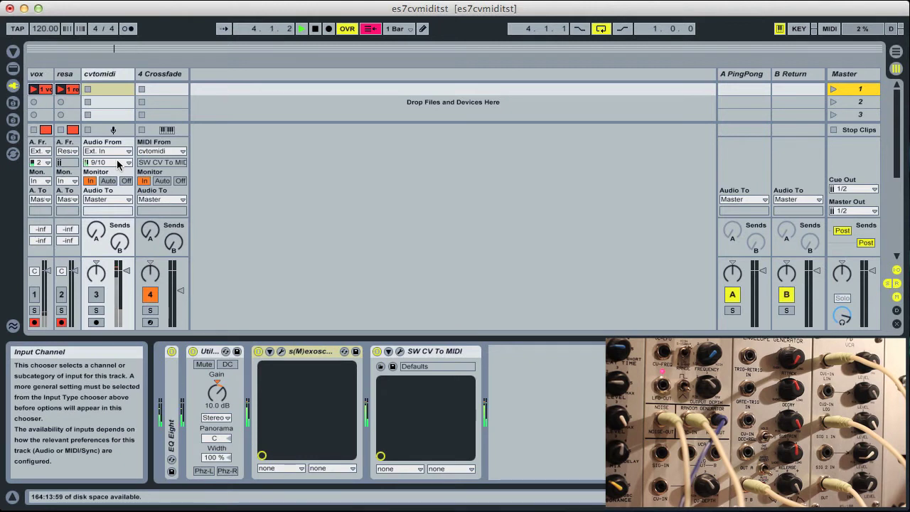
# Step: Move the s(M)exoscope window up and left so its trace is fully visible
pyautogui.click(283, 355)
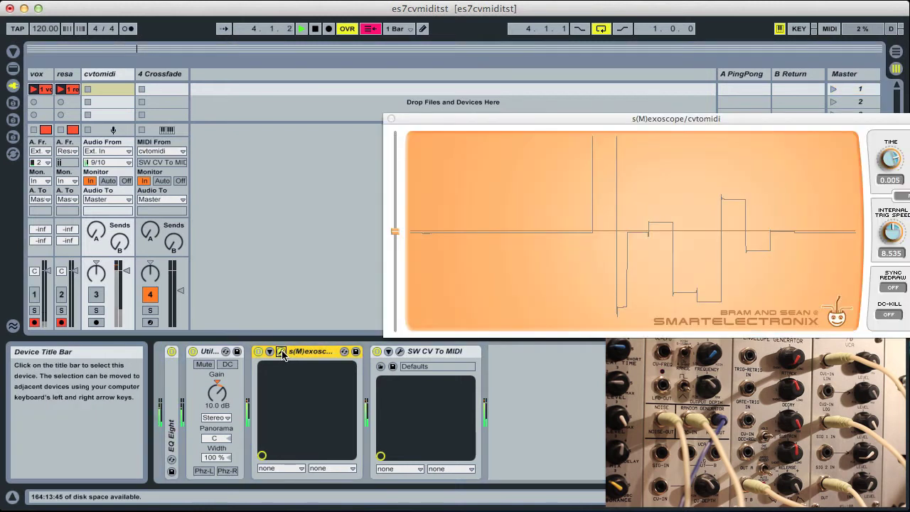
pyautogui.moveTo(553, 110); pyautogui.dragTo(390, 91)
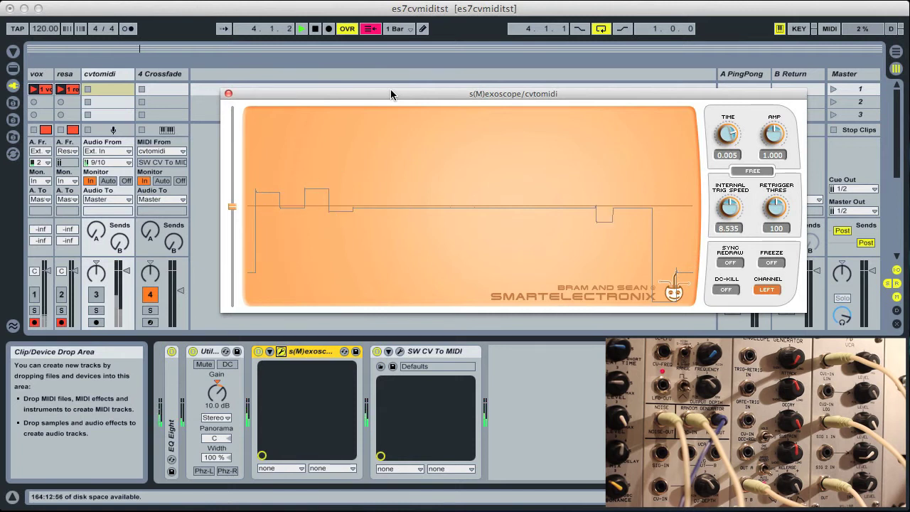
# Step: Open the SW CV To MIDI settings and position the scope above so both stay visible
pyautogui.click(399, 351)
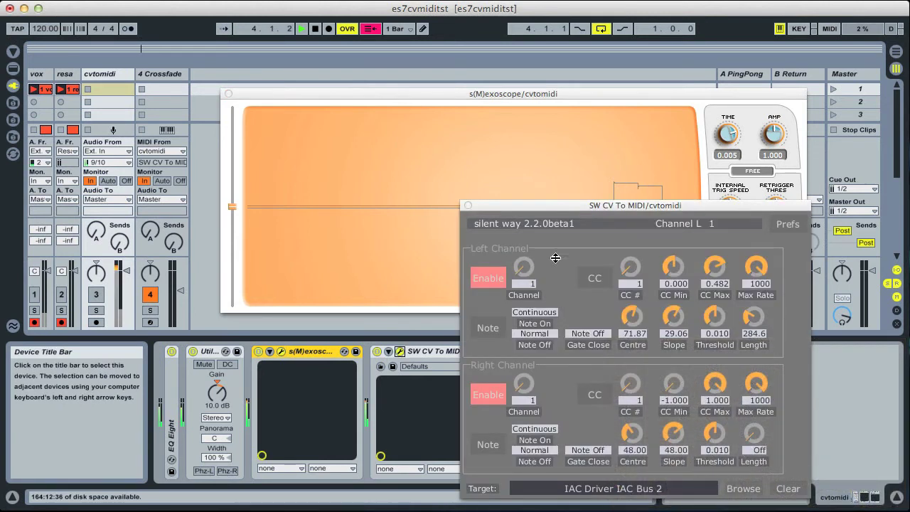
pyautogui.moveTo(590, 93); pyautogui.dragTo(552, 39)
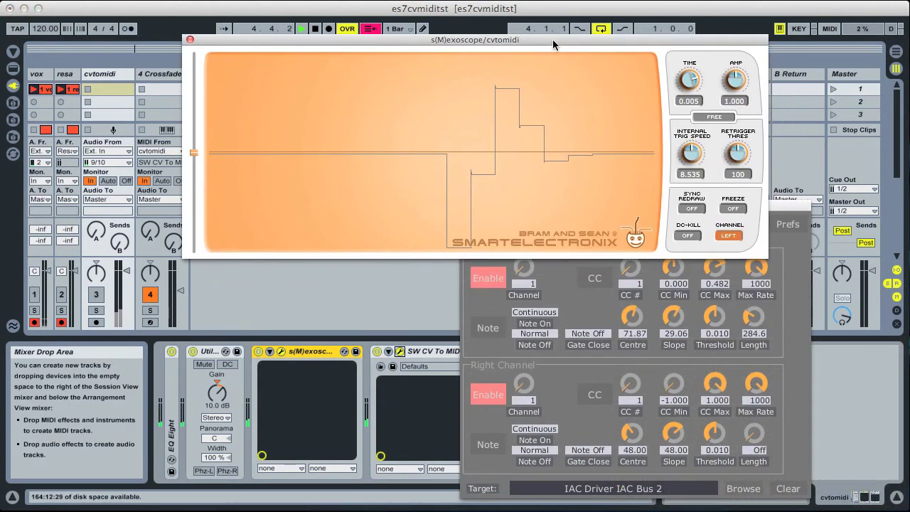
pyautogui.click(771, 212)
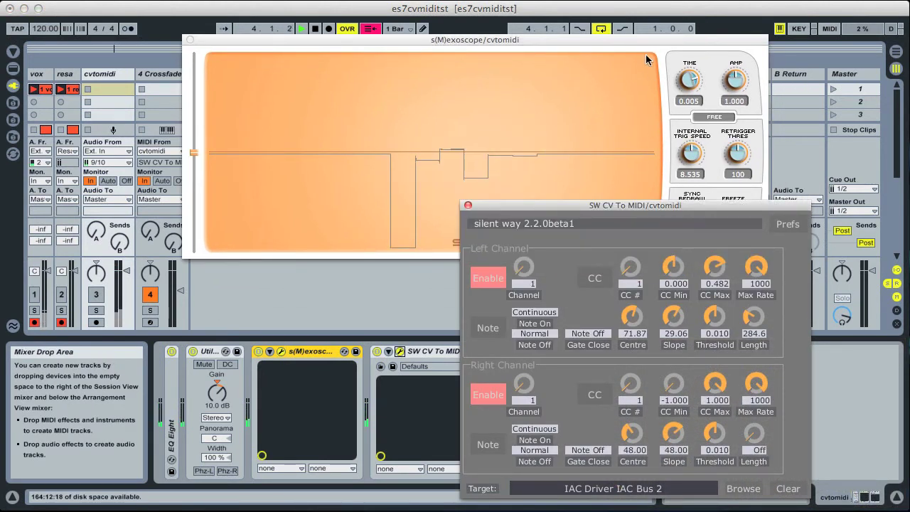
pyautogui.moveTo(643, 40); pyautogui.dragTo(663, 33)
pyautogui.click(801, 209)
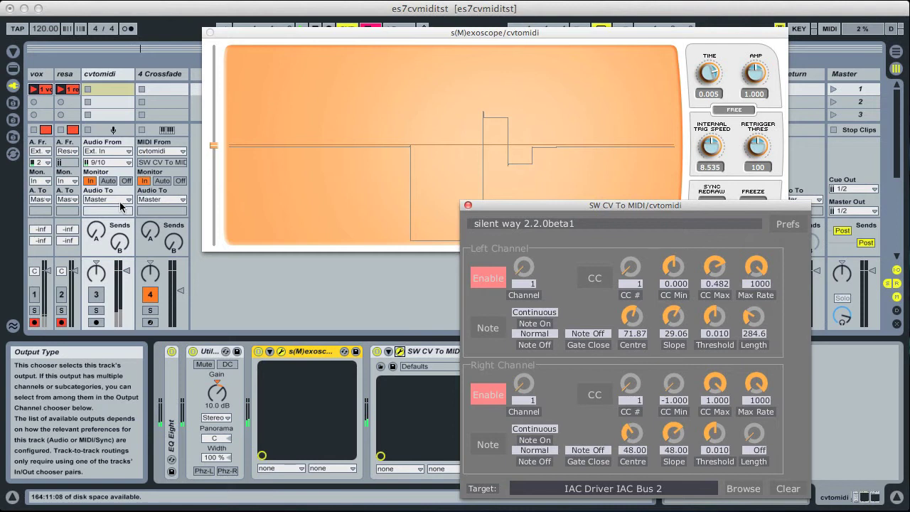
# Step: Open the Crossfade Loop Synth window on track 4 Crossfade and move it up-left
pyautogui.click(164, 74)
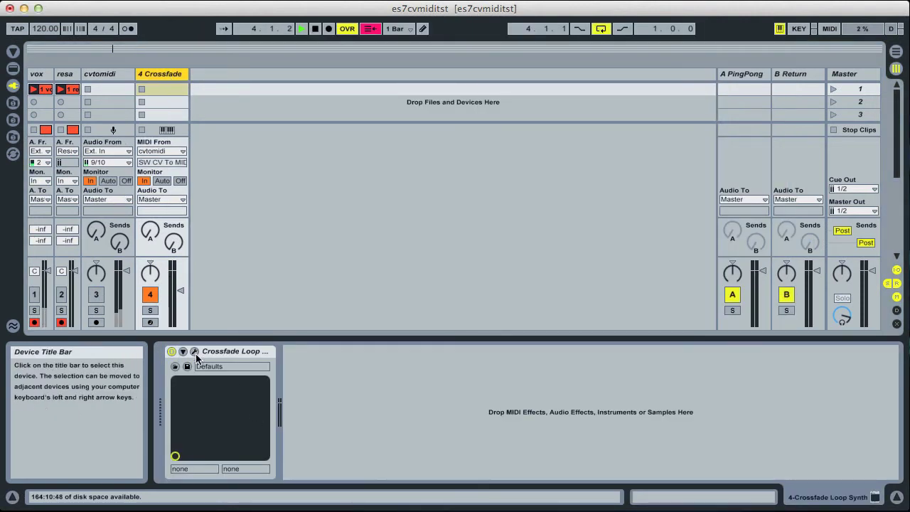
pyautogui.click(194, 351)
pyautogui.moveTo(608, 150); pyautogui.dragTo(534, 126)
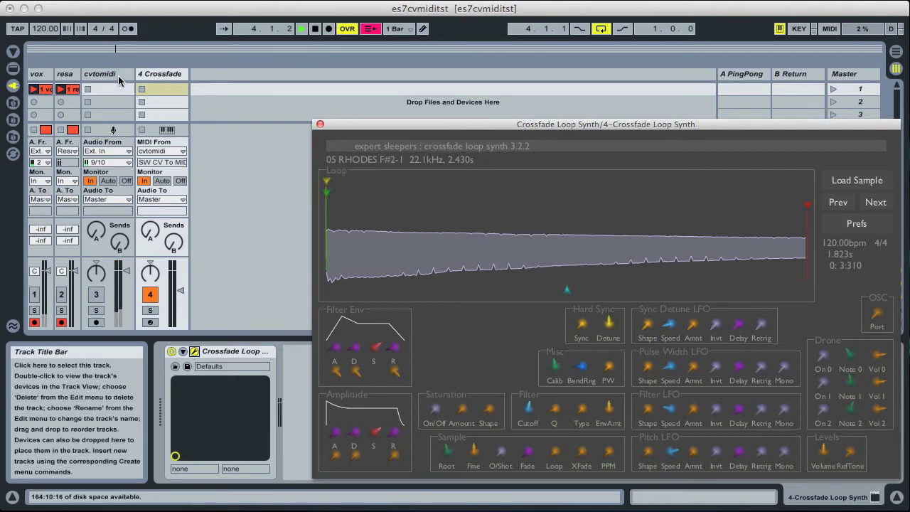
# Step: Turn on Note output for the Left Channel in the cvtomidi track's SW CV To MIDI
pyautogui.click(119, 81)
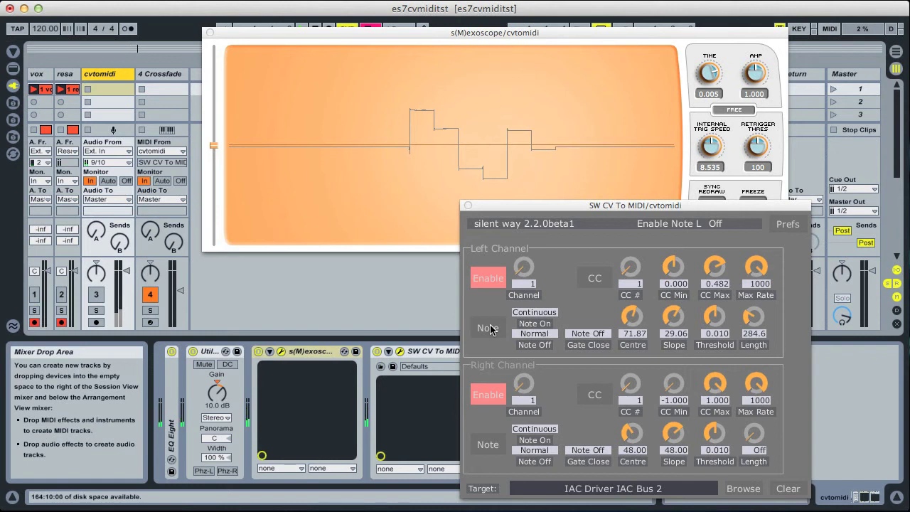
pyautogui.click(490, 329)
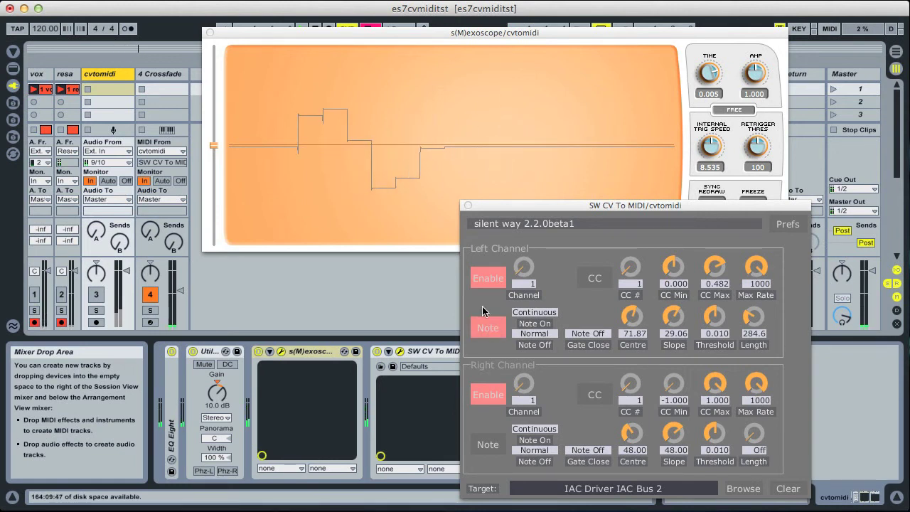
pyautogui.click(158, 75)
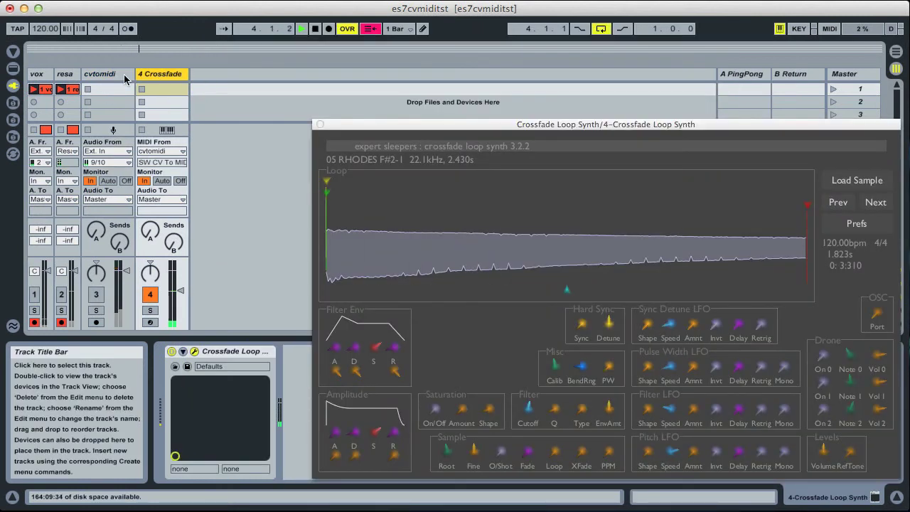
pyautogui.click(124, 75)
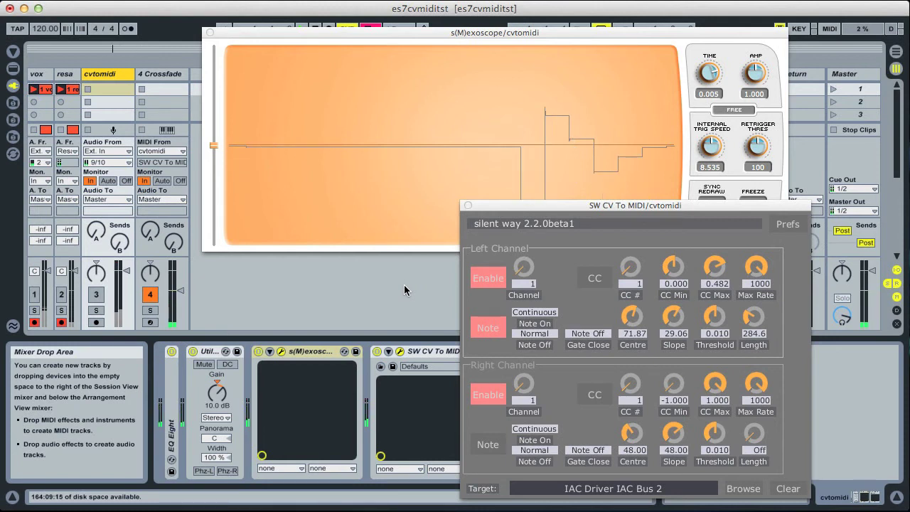
# Step: Enable CC output on the SW CV To MIDI Left Channel alongside Note
pyautogui.click(602, 281)
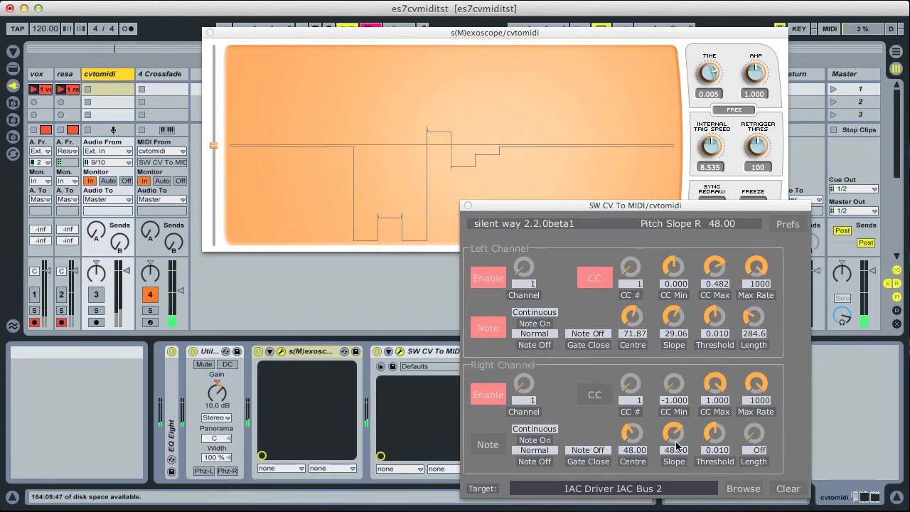